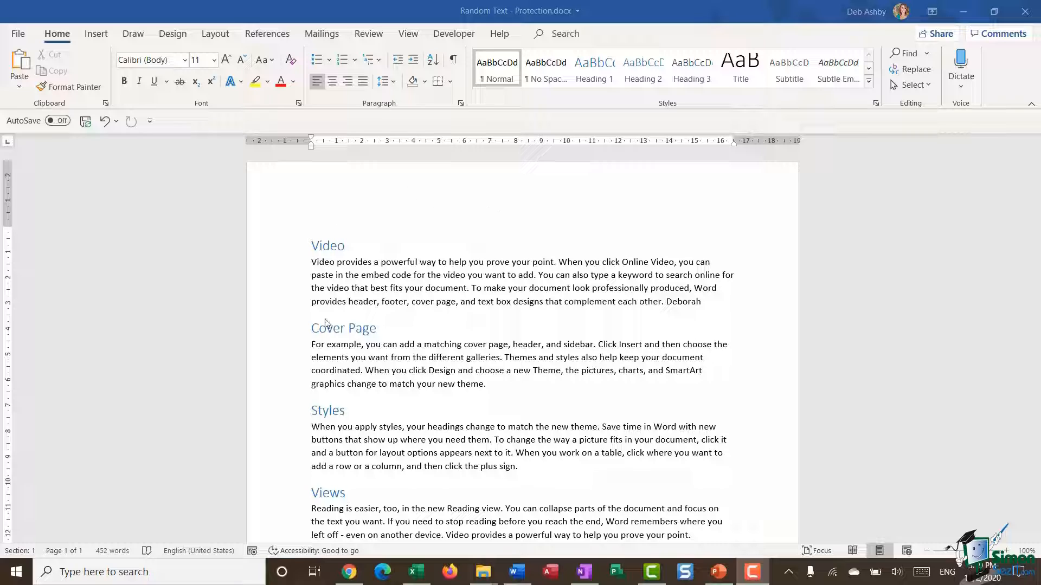
- Remove the Always Open Read-Only protection from the document
click(538, 275)
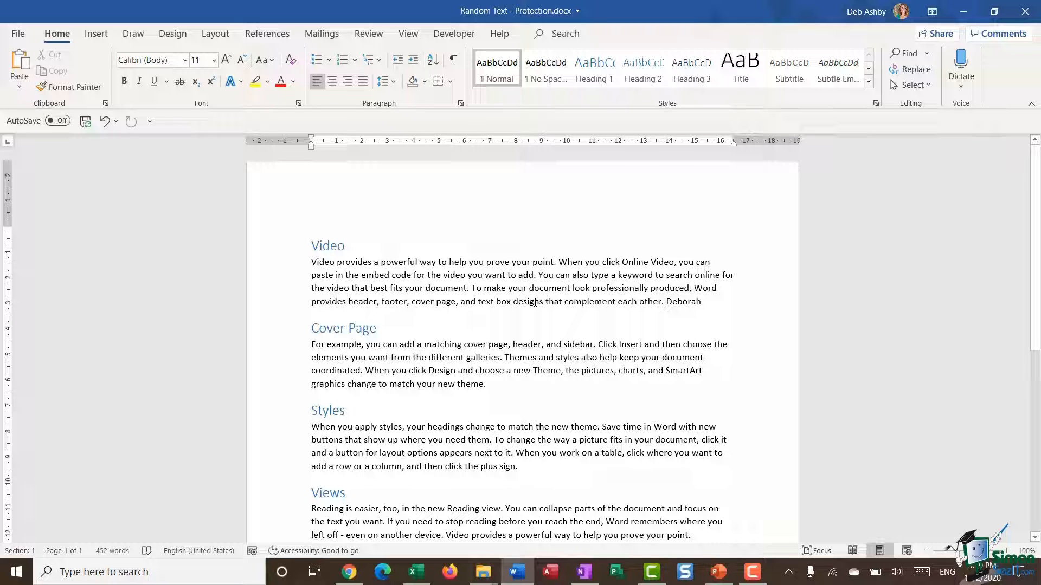
click(19, 34)
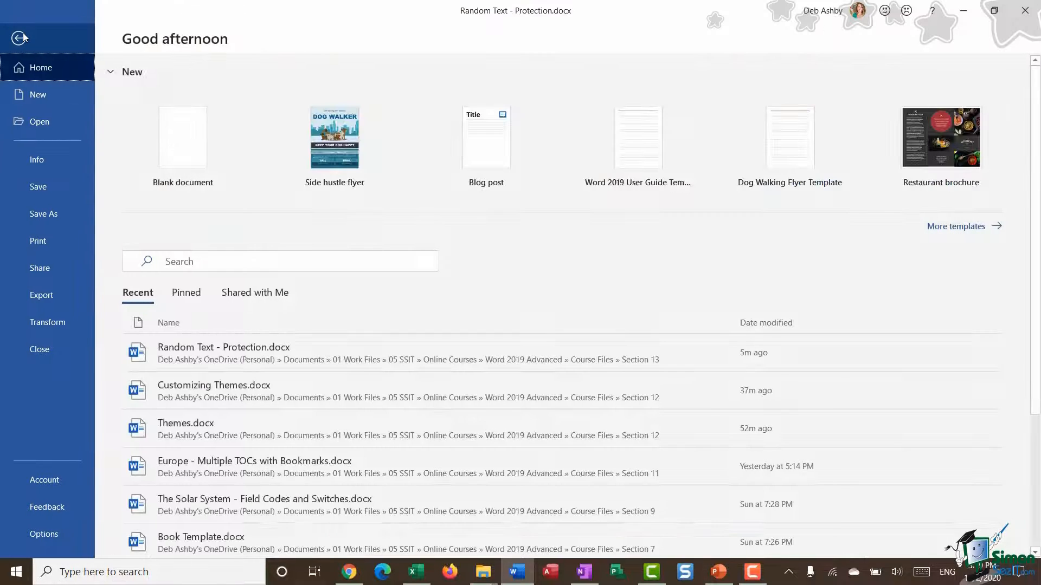
click(47, 165)
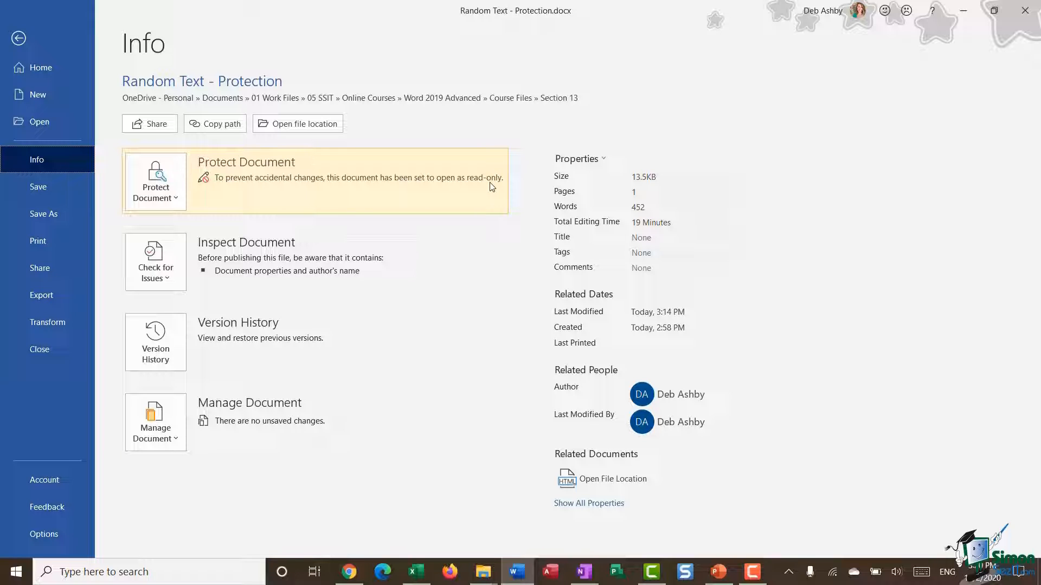
click(173, 196)
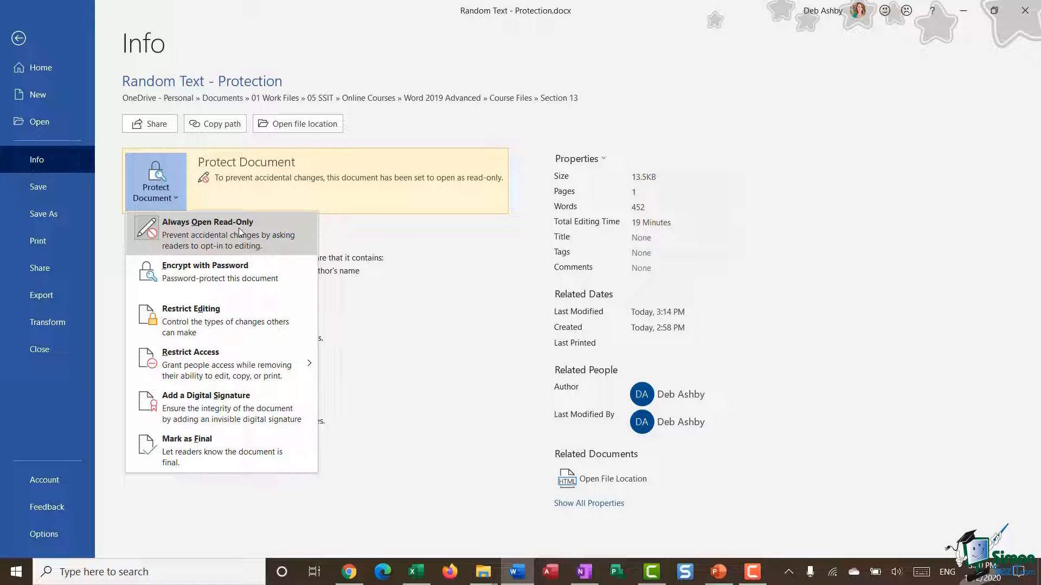
click(301, 239)
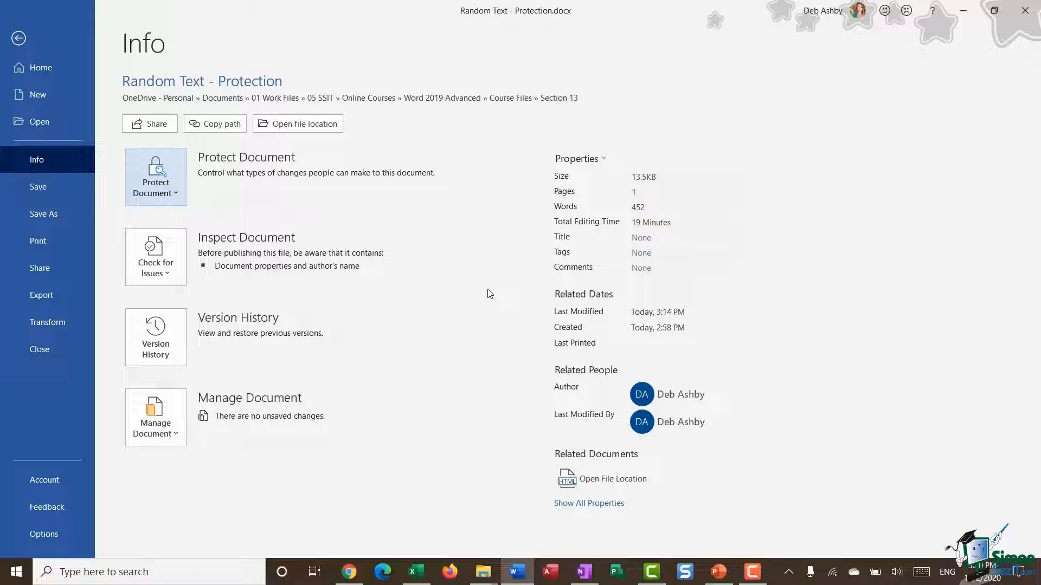
- Display the document's Restrict Editing options and widen their pane so the text is fully readable
click(177, 185)
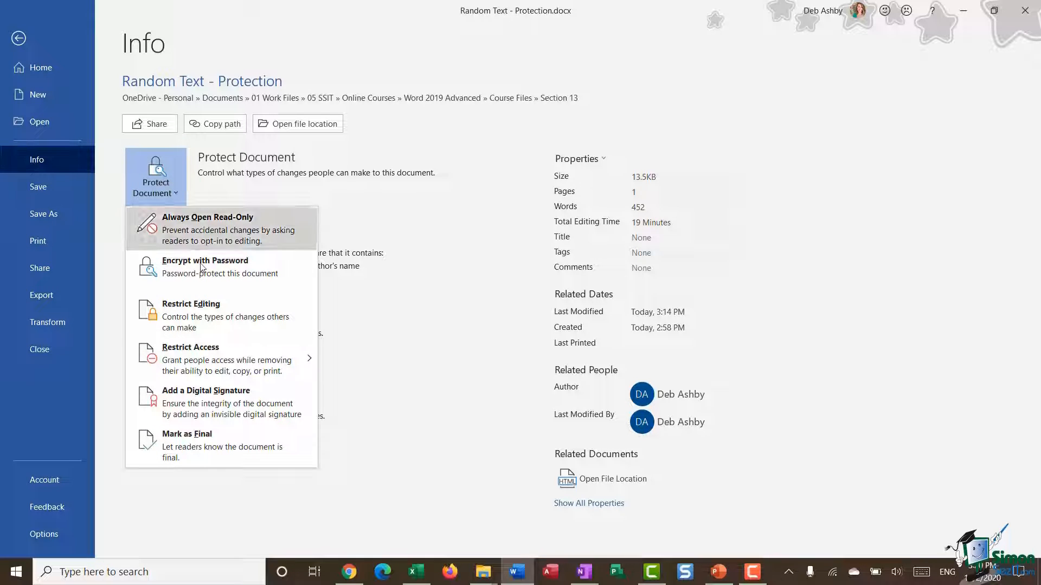
click(285, 305)
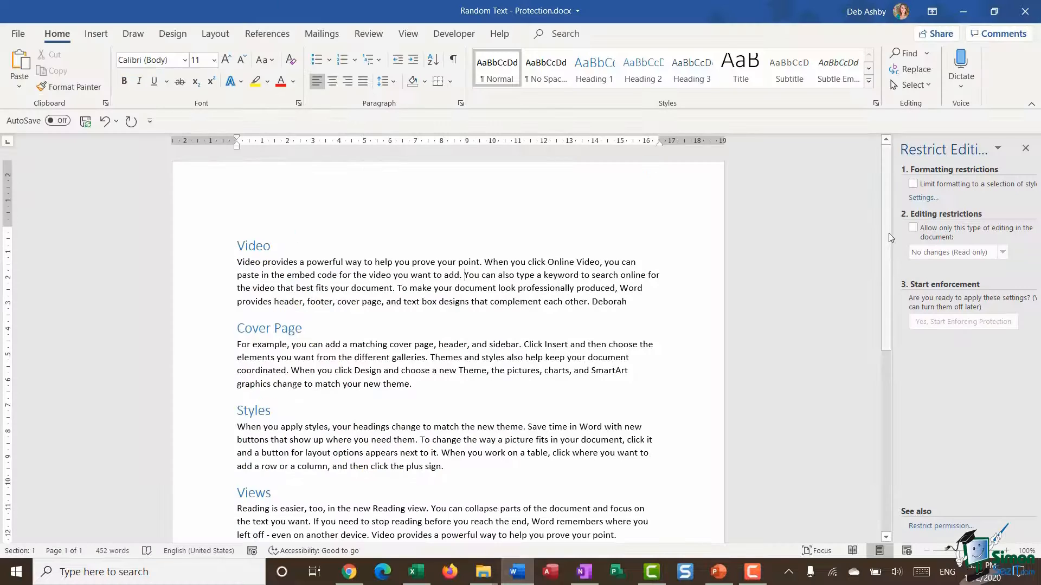
drag(892, 232, 822, 233)
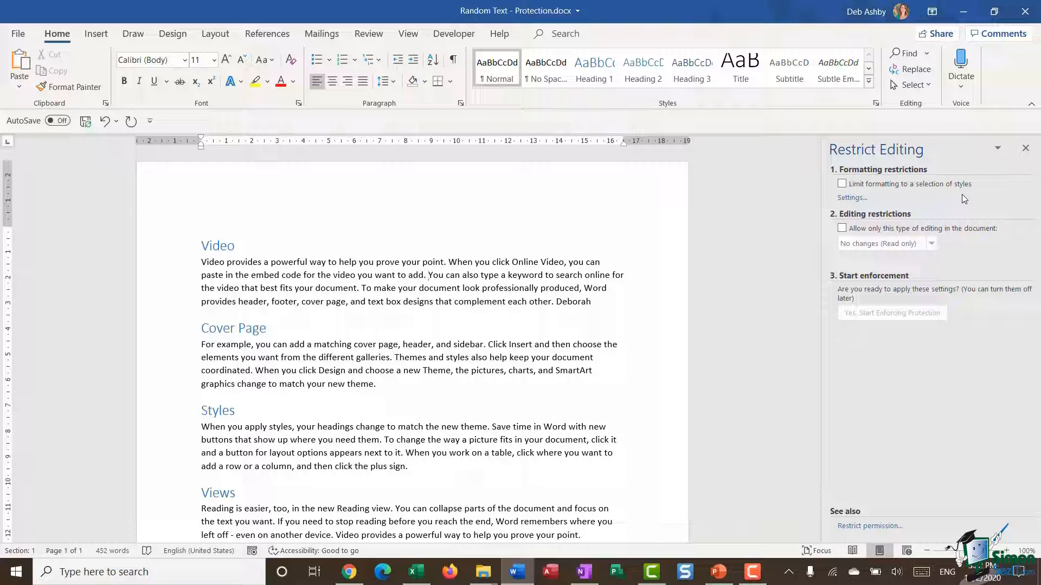
- Limit formatting to a selection of styles and set the allowed styles to None
click(842, 184)
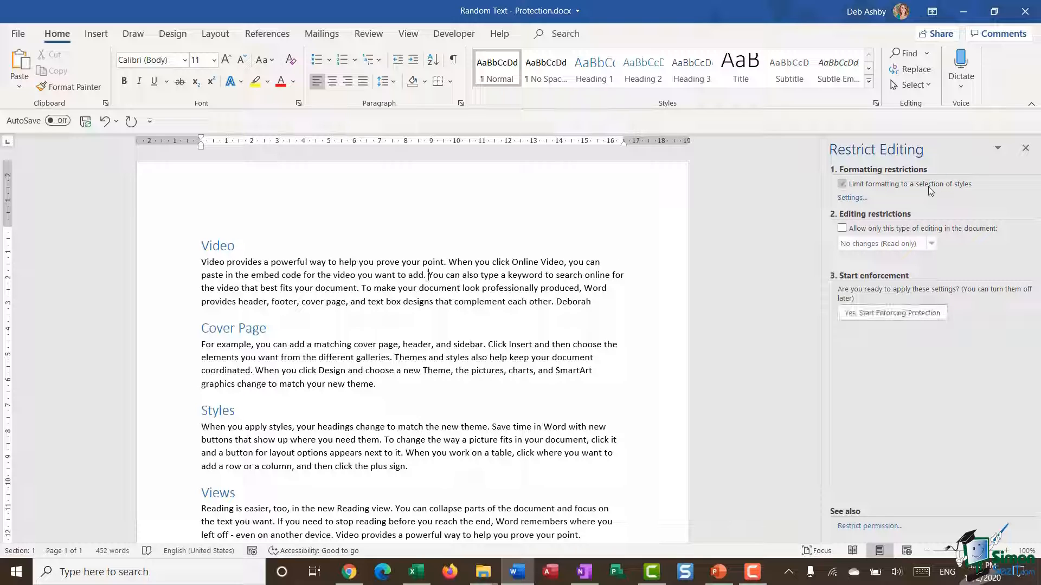
click(853, 197)
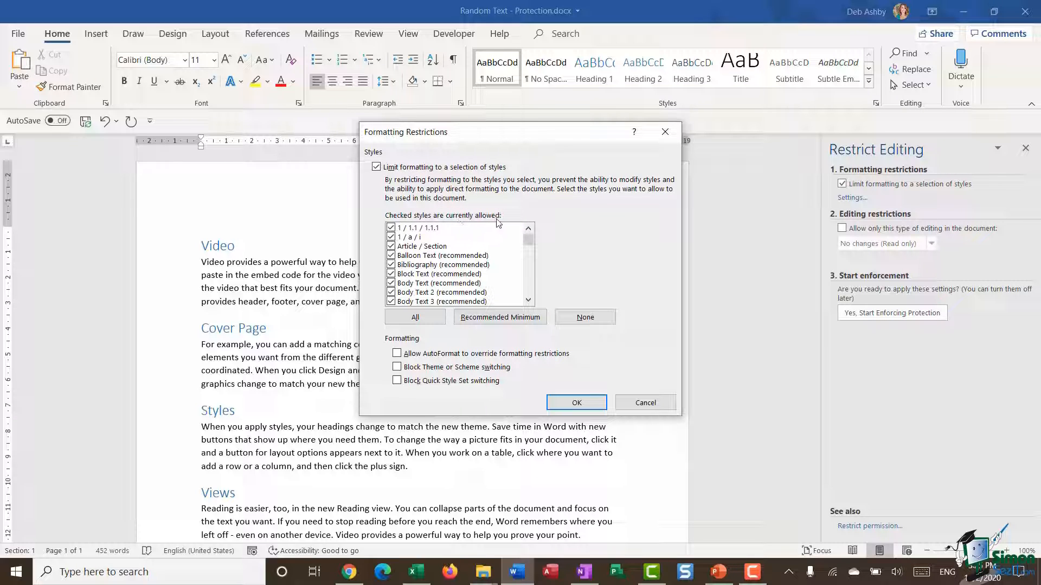
drag(526, 242, 530, 294)
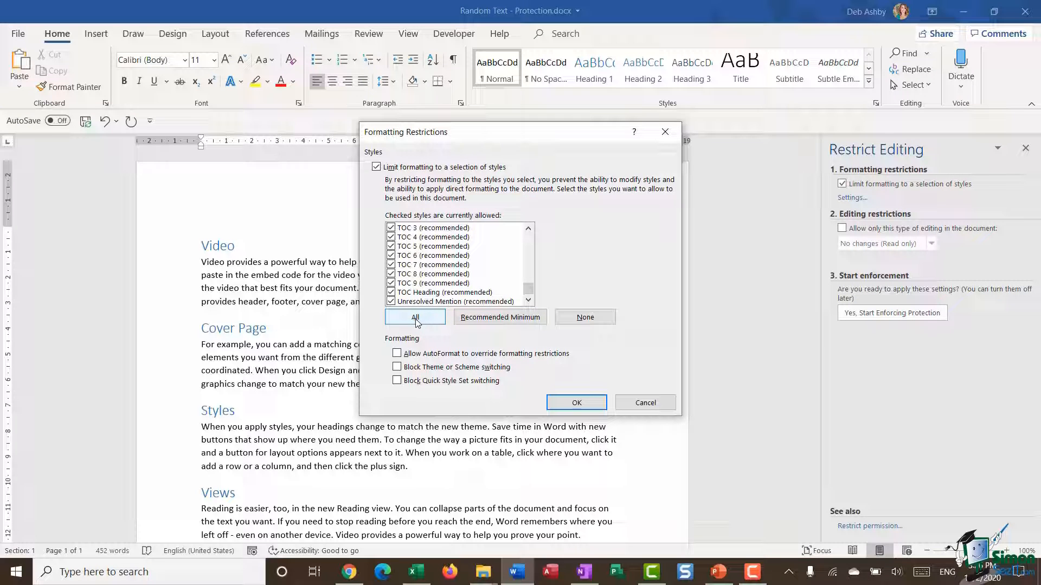
click(517, 321)
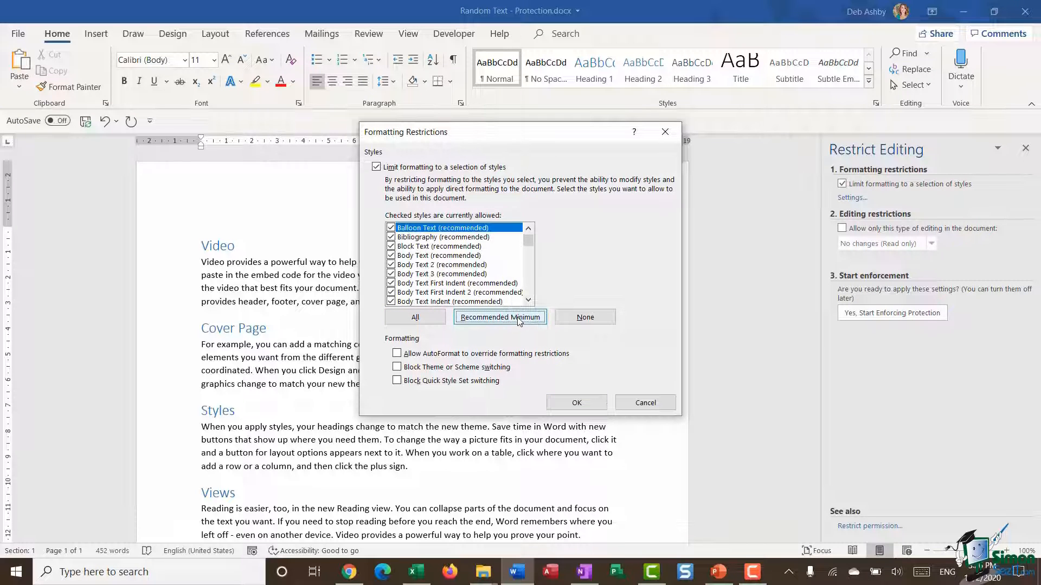
click(580, 320)
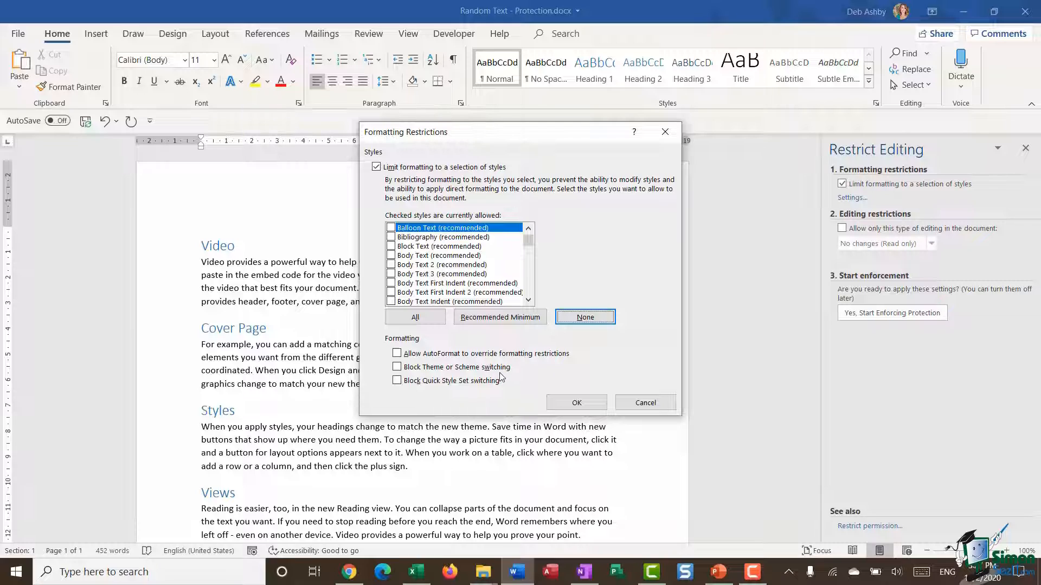
- Block theme or scheme switching and apply the formatting restrictions without removing the document's existing disallowed styles
click(401, 368)
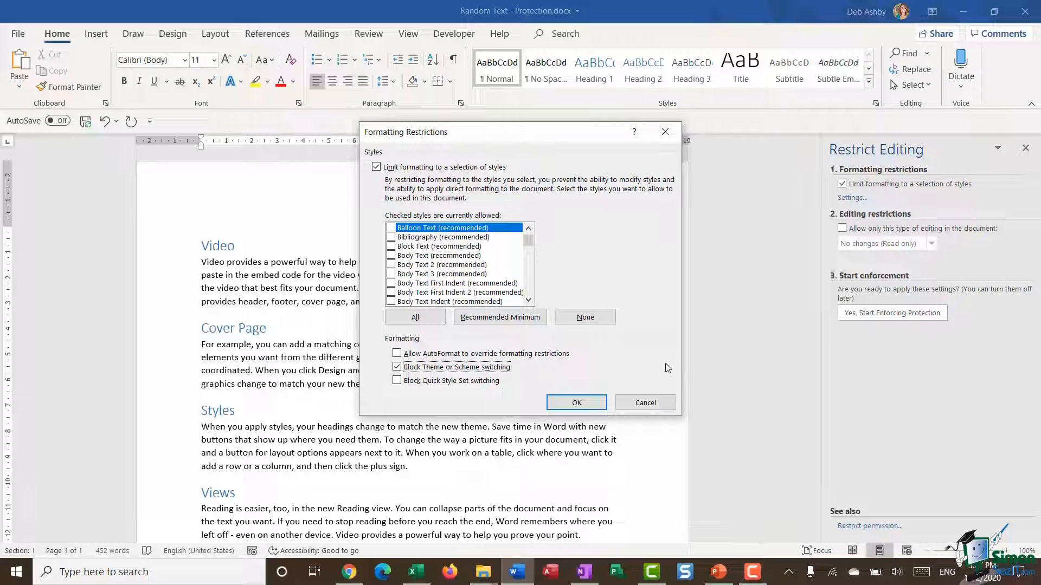
click(576, 403)
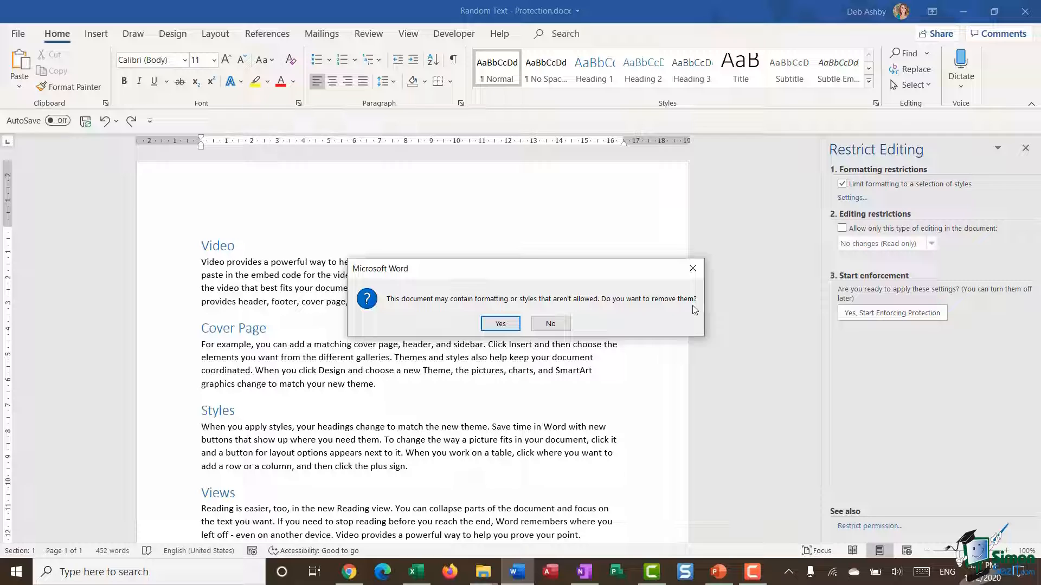
click(556, 324)
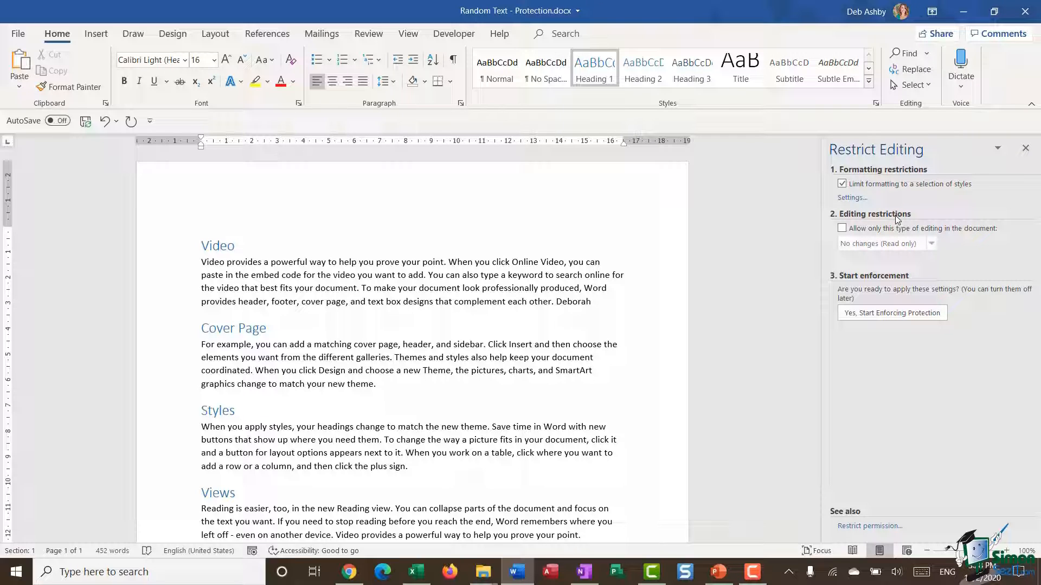
- Try restricting document editing to Comments only, and turn the editing restriction back off
click(841, 228)
click(931, 243)
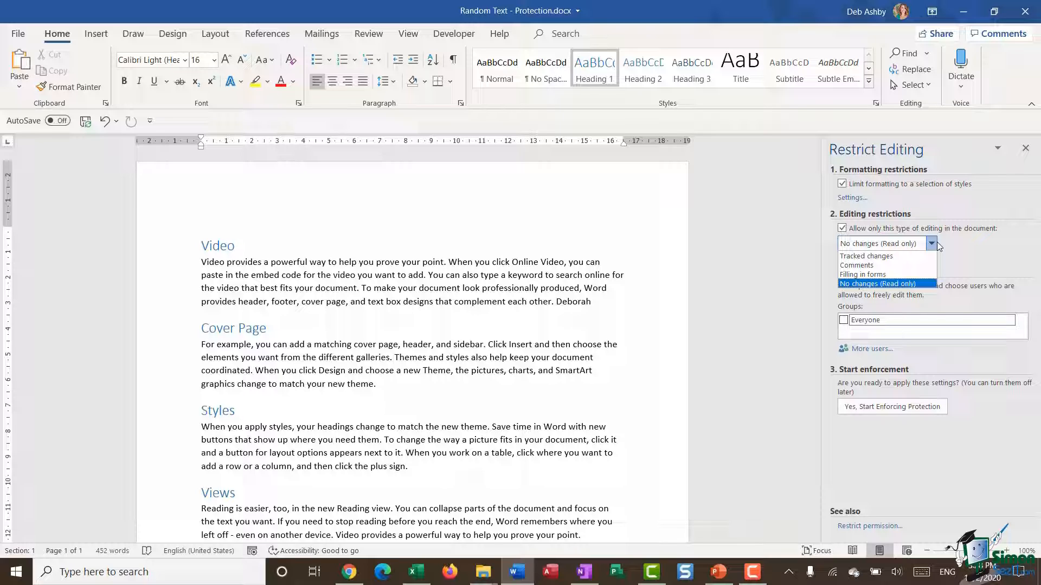
click(879, 265)
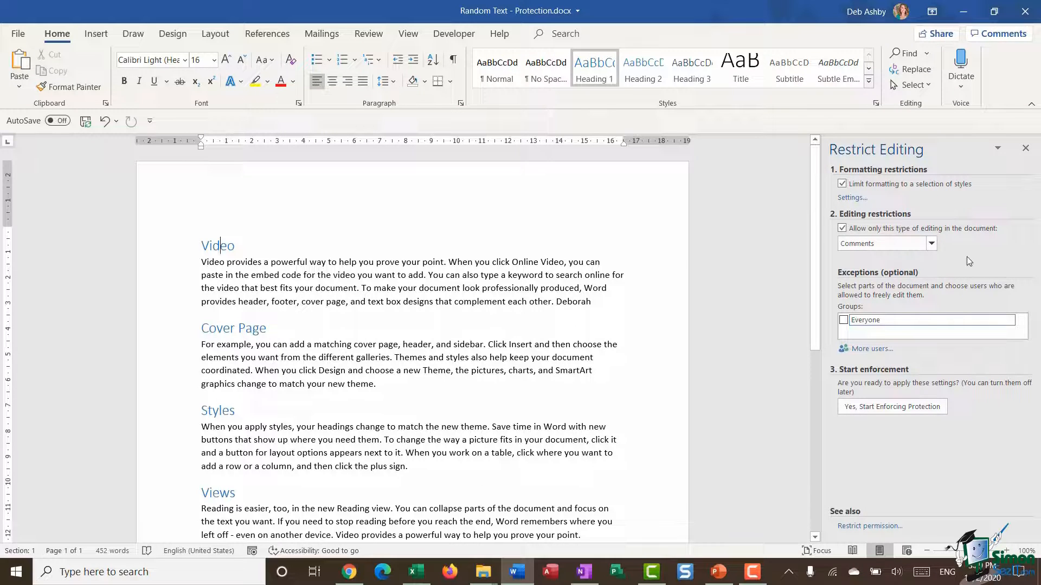
click(922, 244)
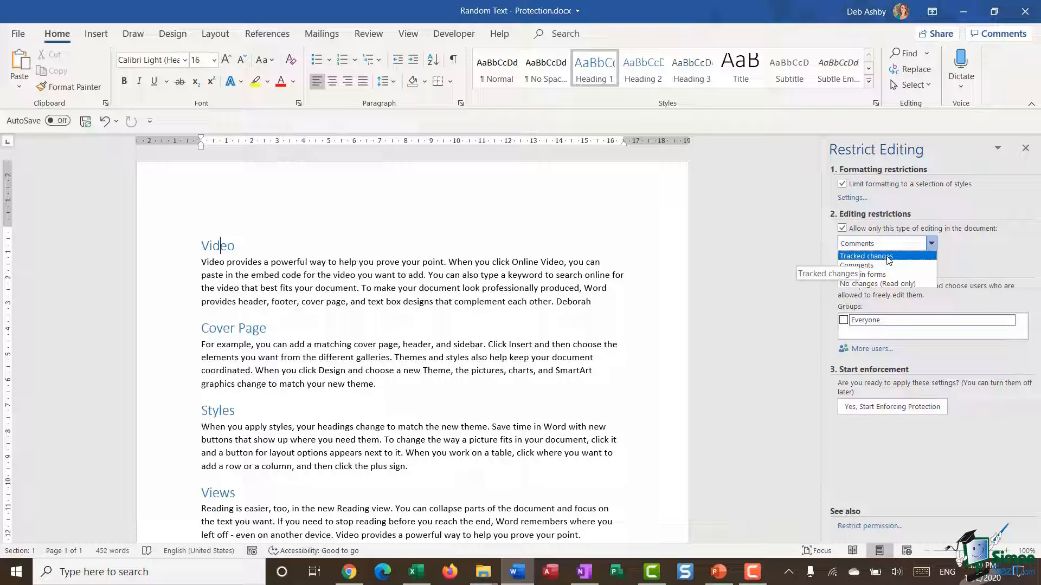
click(832, 256)
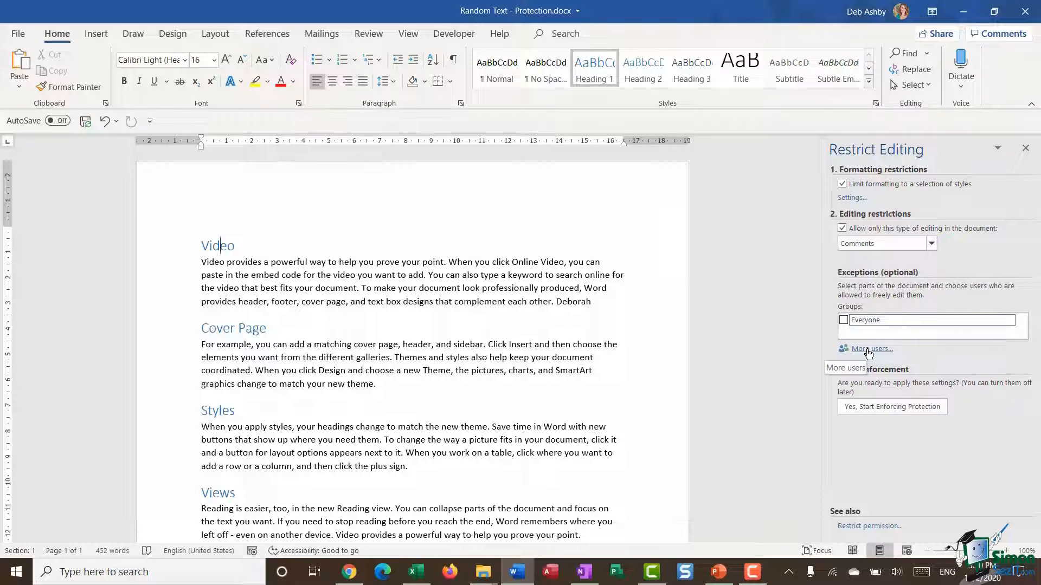
click(931, 244)
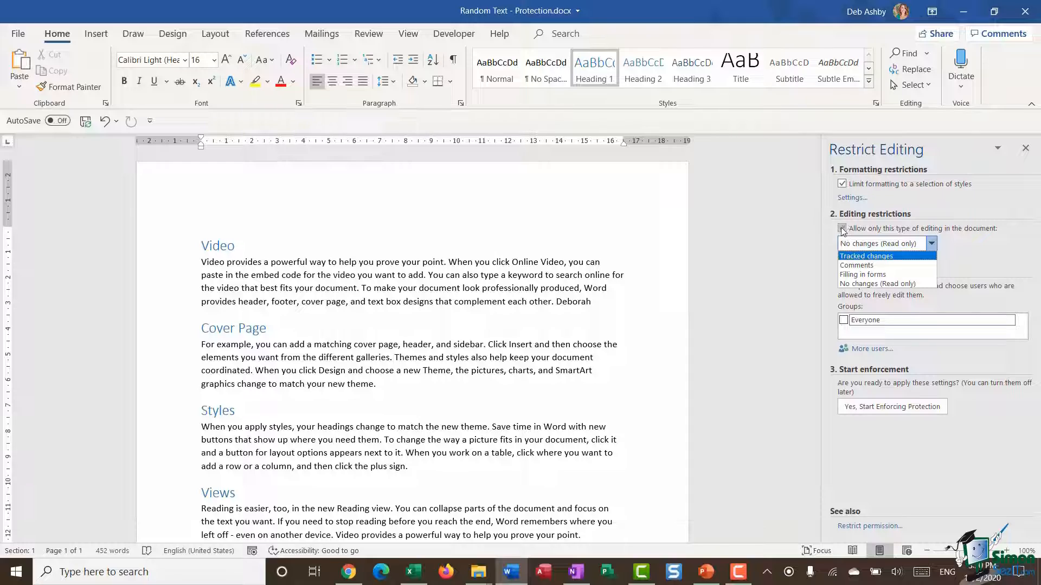
click(841, 228)
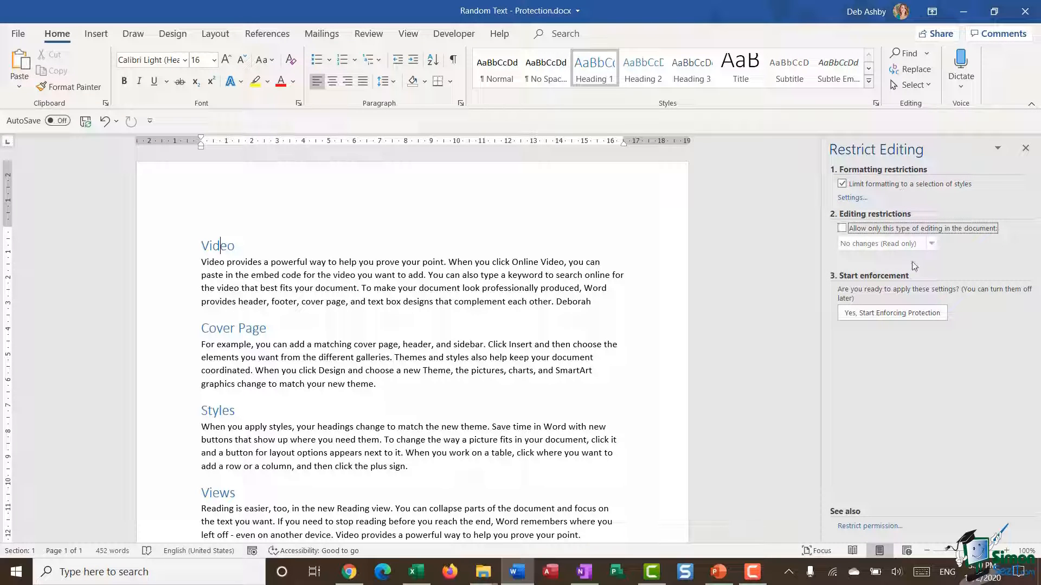
- Start enforcing protection with a new password entered and confirmed, and close the Restrict Editing pane
click(889, 314)
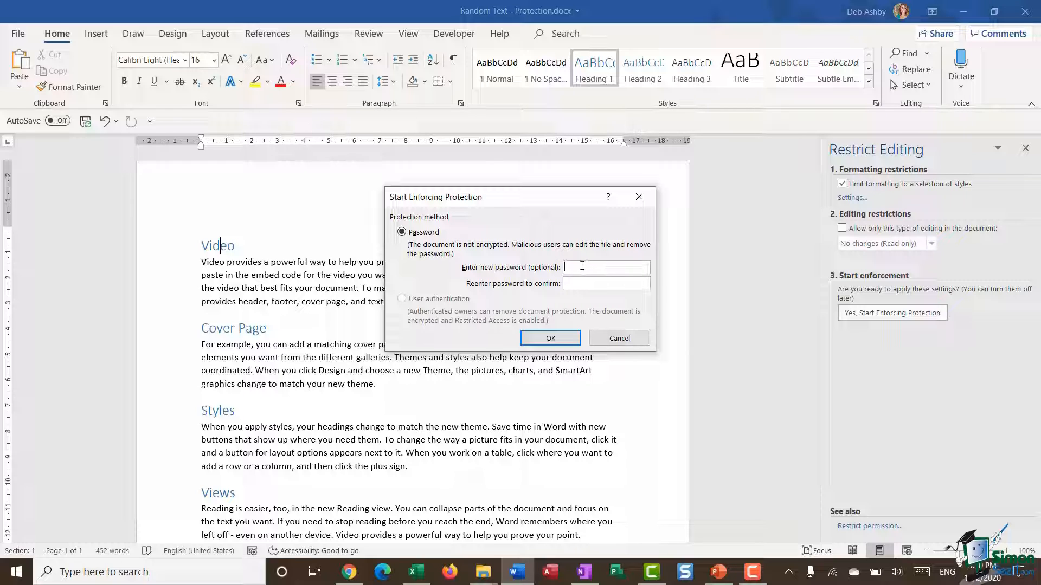
text(••••••••)
key(Tab)
text(••••••)
click(551, 339)
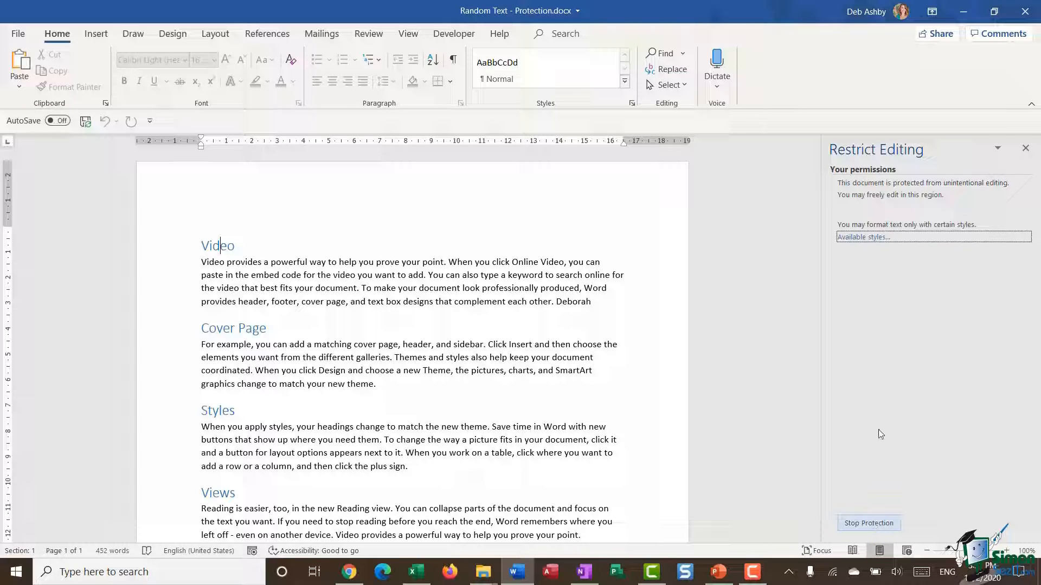
click(1025, 148)
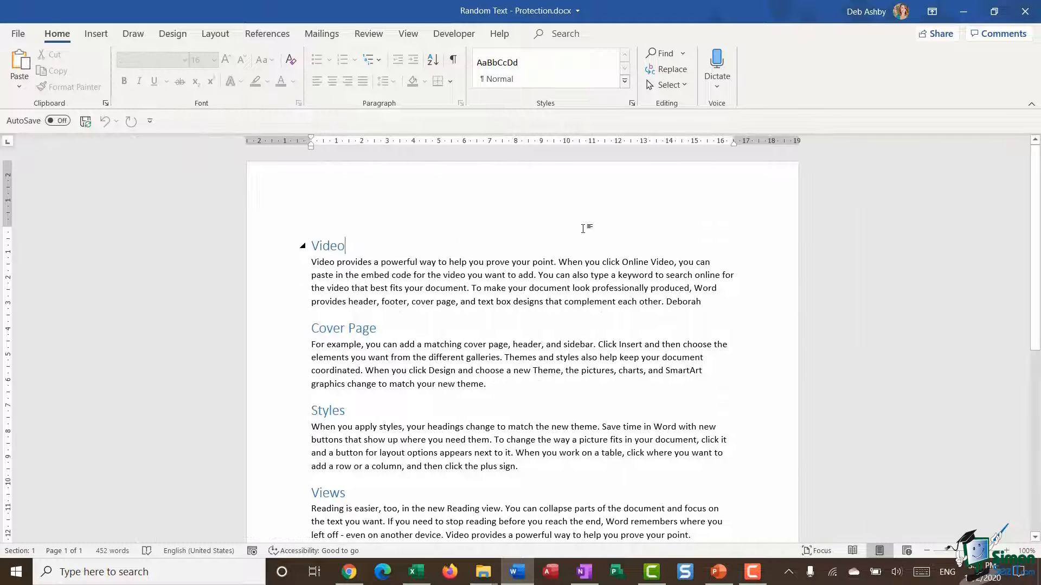
- Close the document with its changes saved, and reopen Random Text - Protection.docx
click(9, 39)
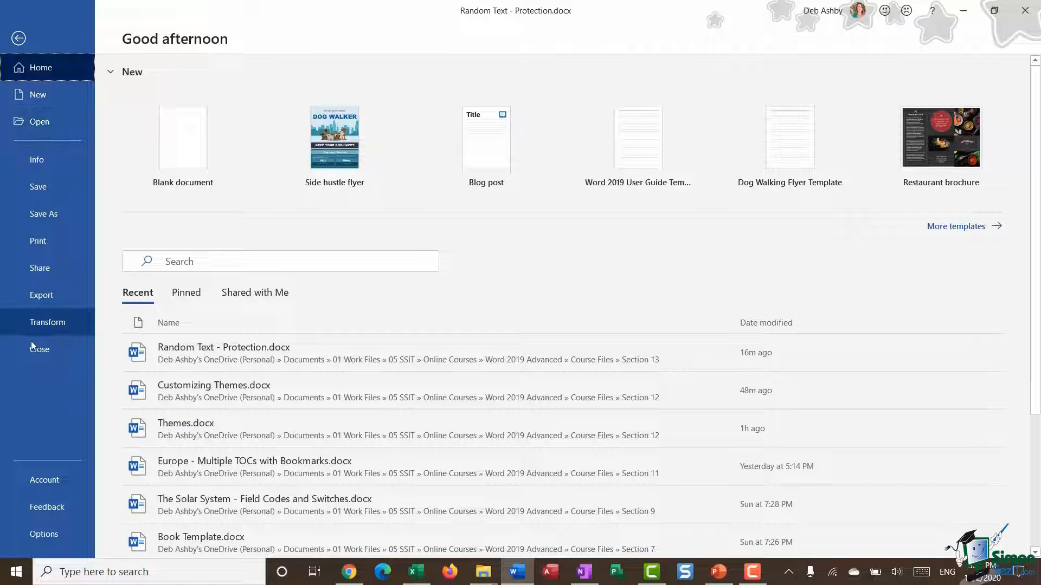
click(35, 355)
click(470, 316)
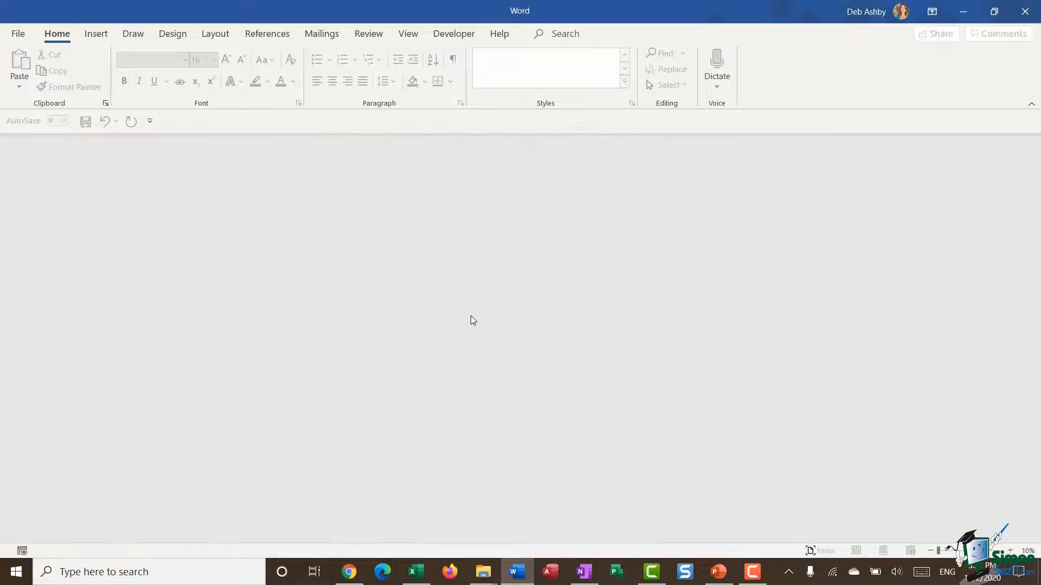
click(25, 34)
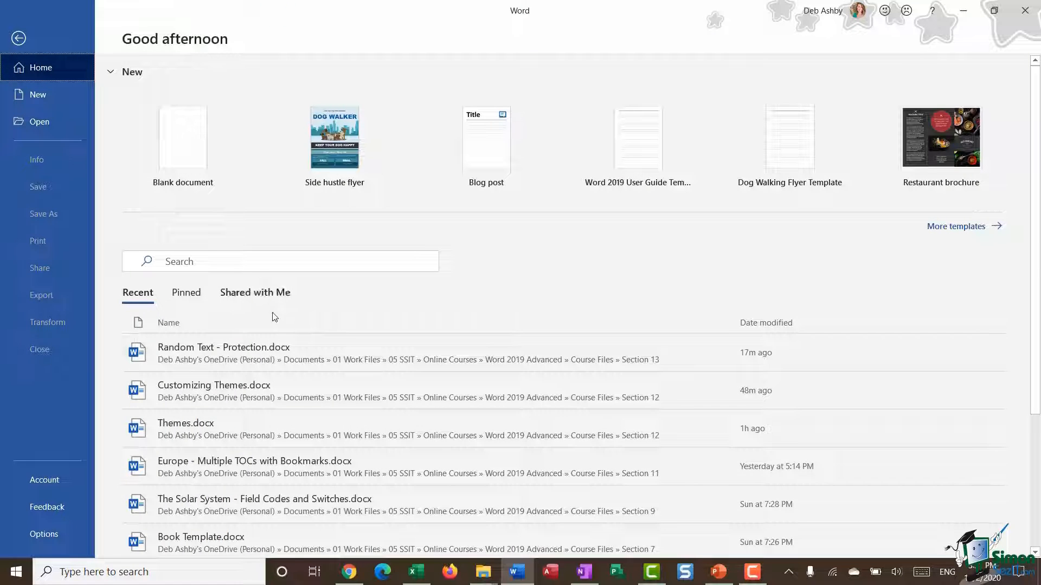
key(Escape)
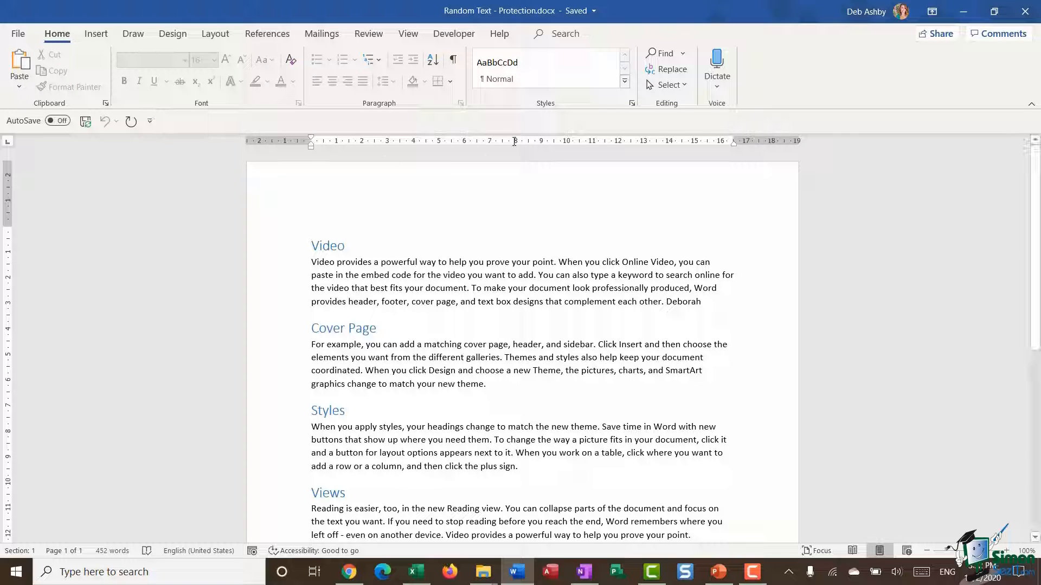
- Check which styles and formatting commands are available for the headings and body paragraphs of the protected document
click(624, 83)
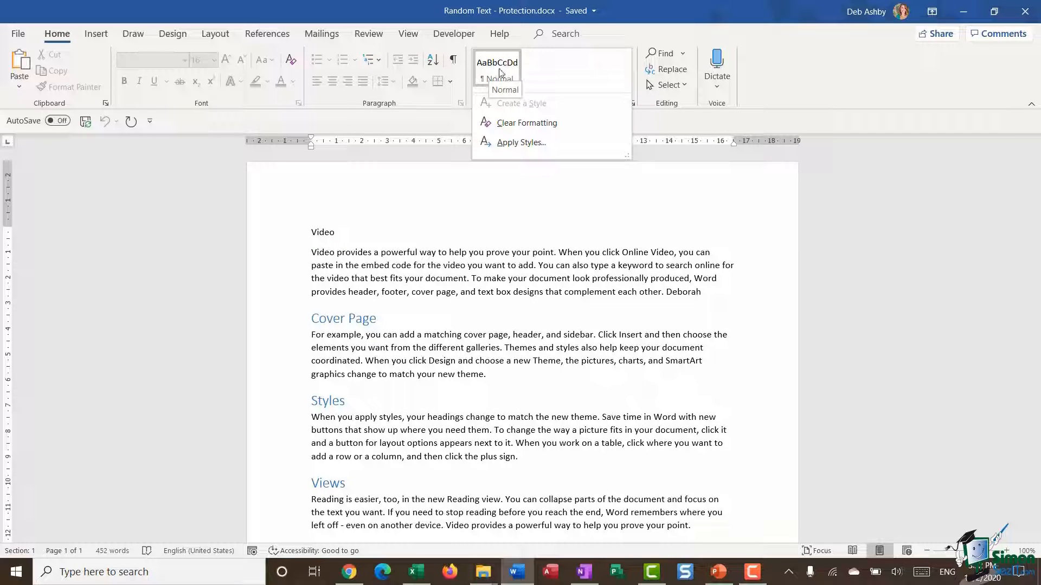
key(Escape)
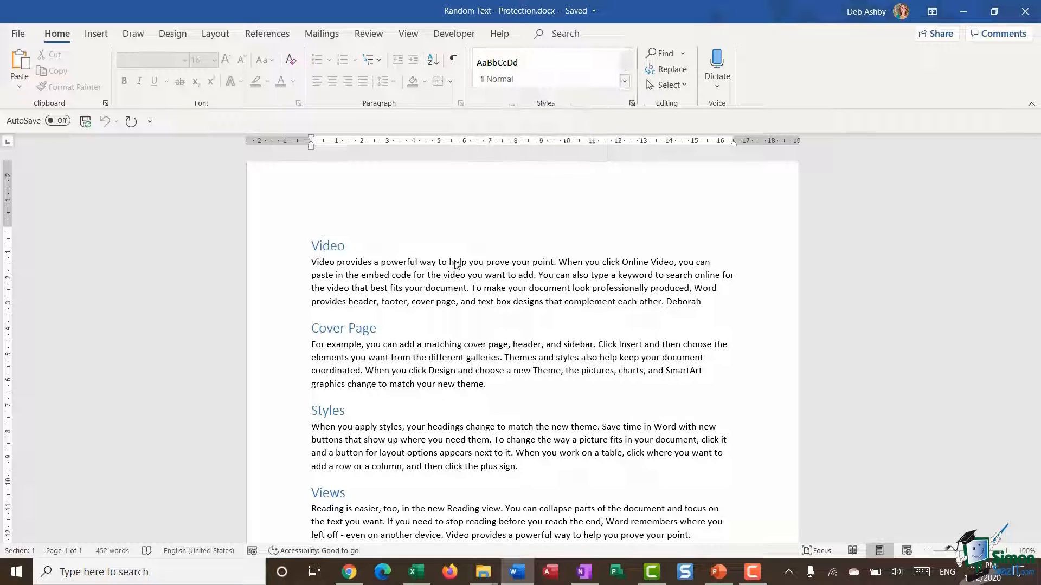
double_click(286, 282)
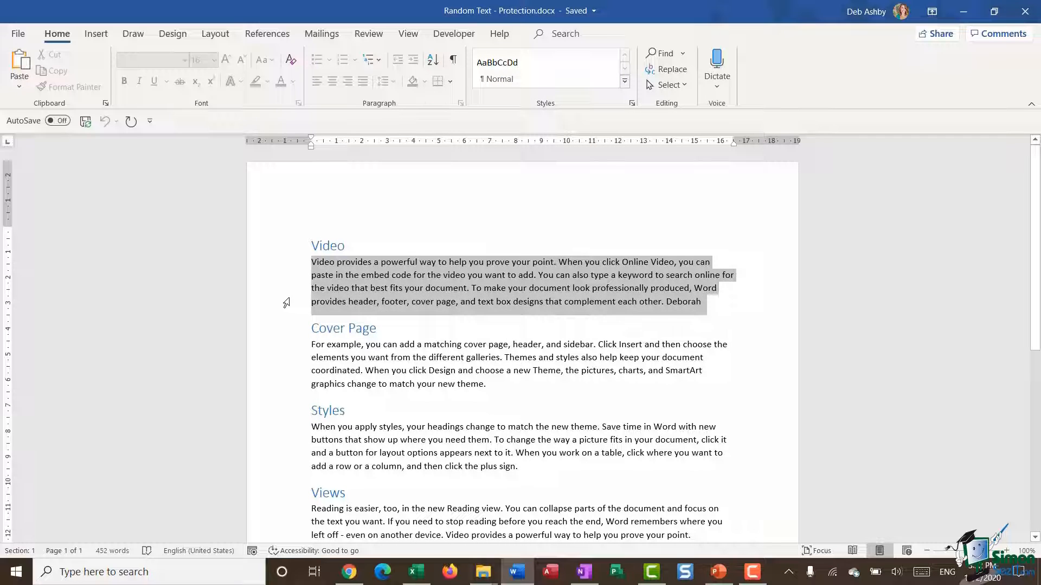
double_click(286, 352)
click(495, 282)
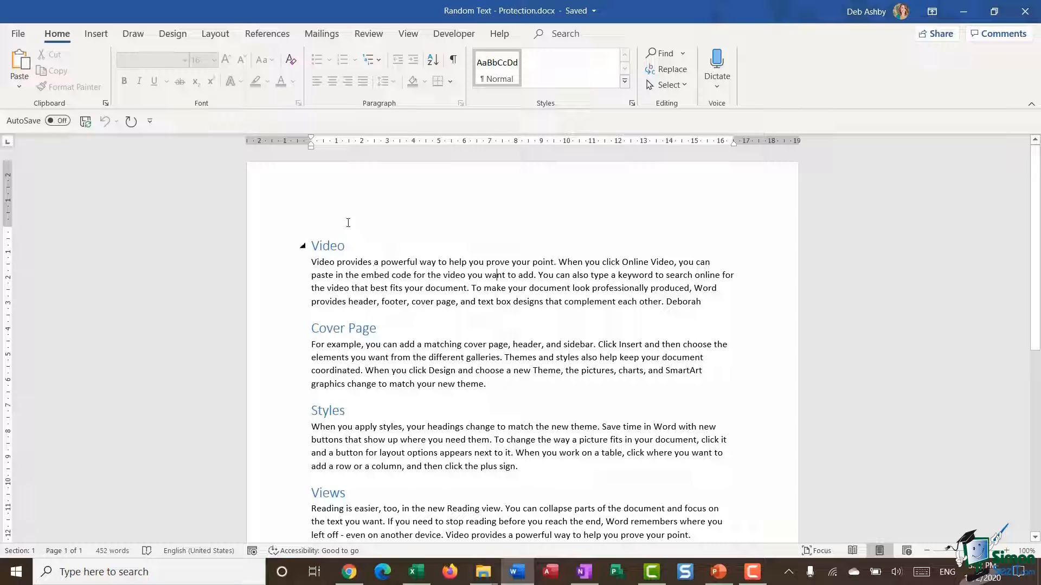
click(328, 328)
click(329, 410)
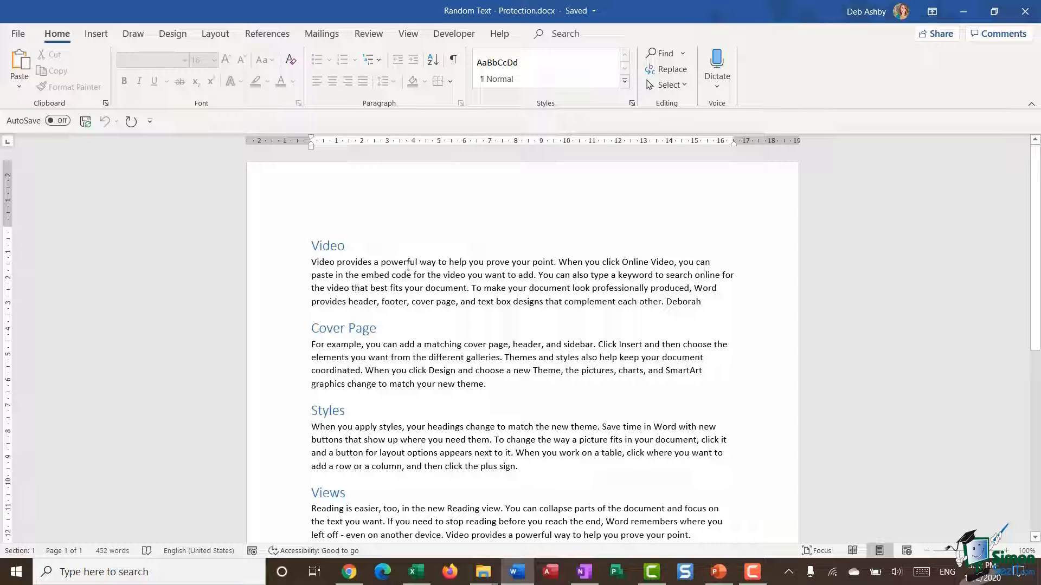
click(381, 263)
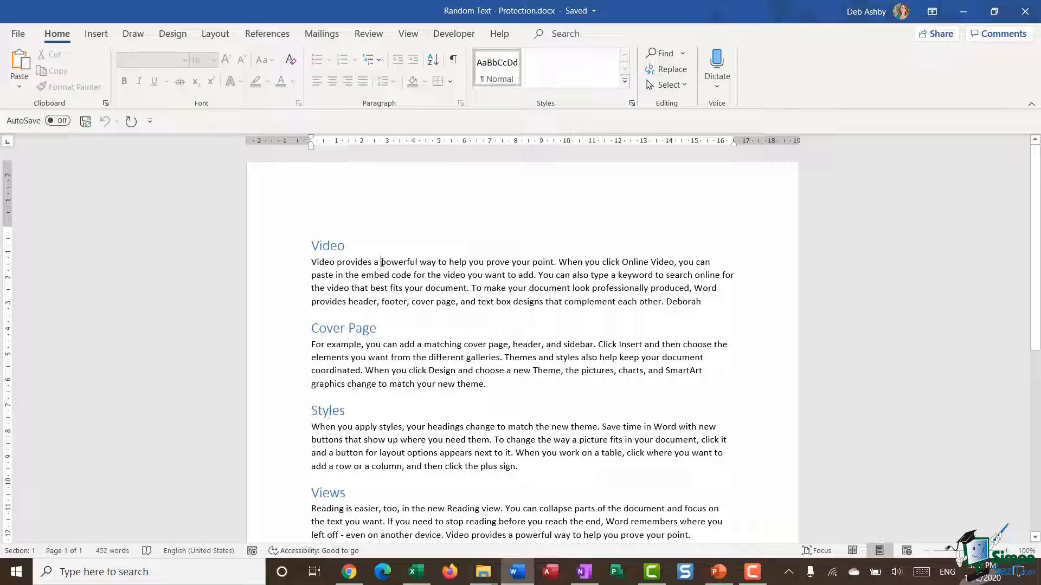
- Check which theme, color, font and effect commands are available for the protected document
click(172, 34)
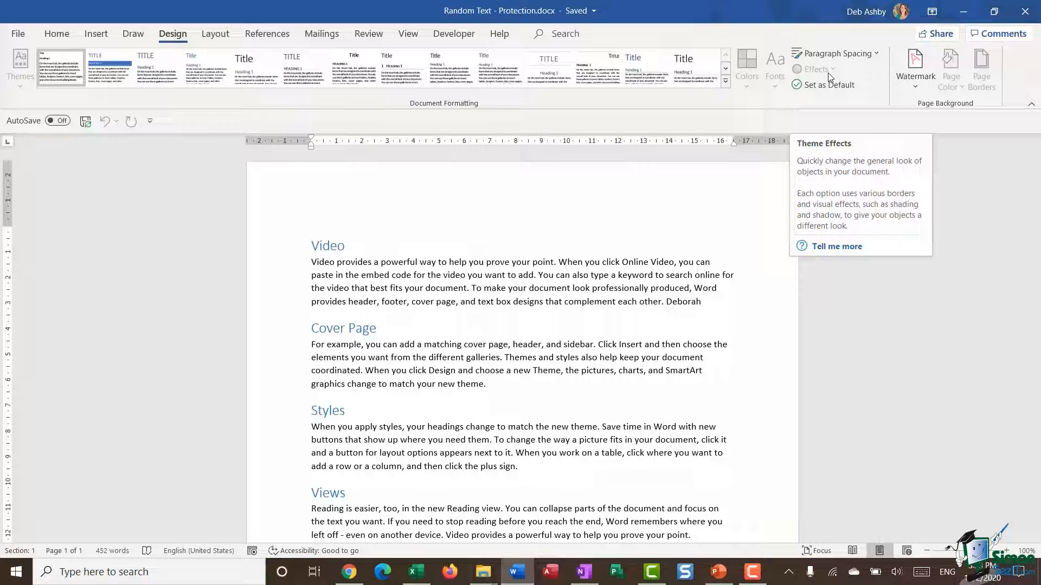
click(465, 262)
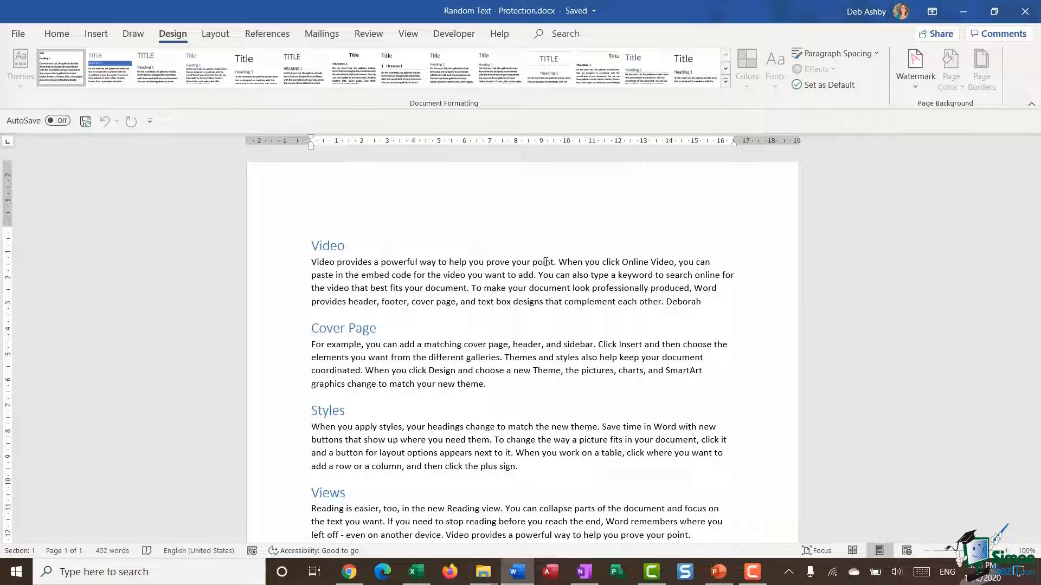
click(546, 262)
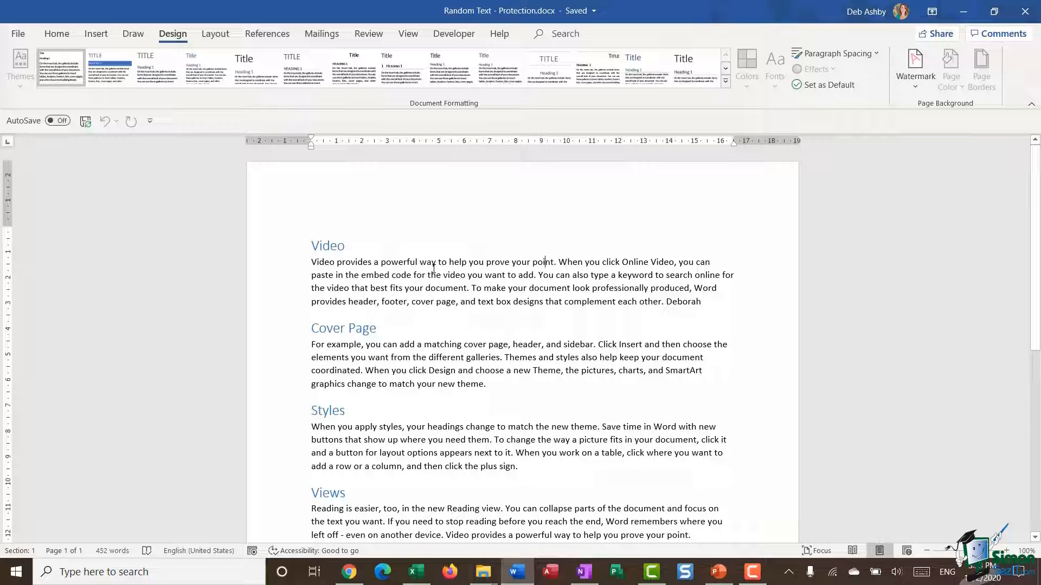
- Open the document's Restrict Editing settings and stop its protection by entering the document password
click(17, 34)
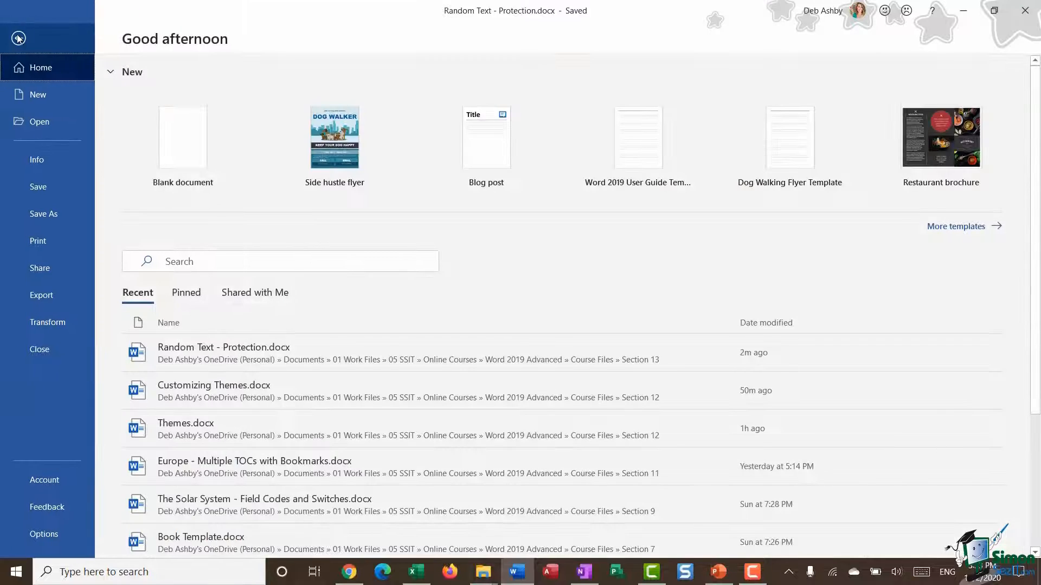
click(38, 162)
click(175, 199)
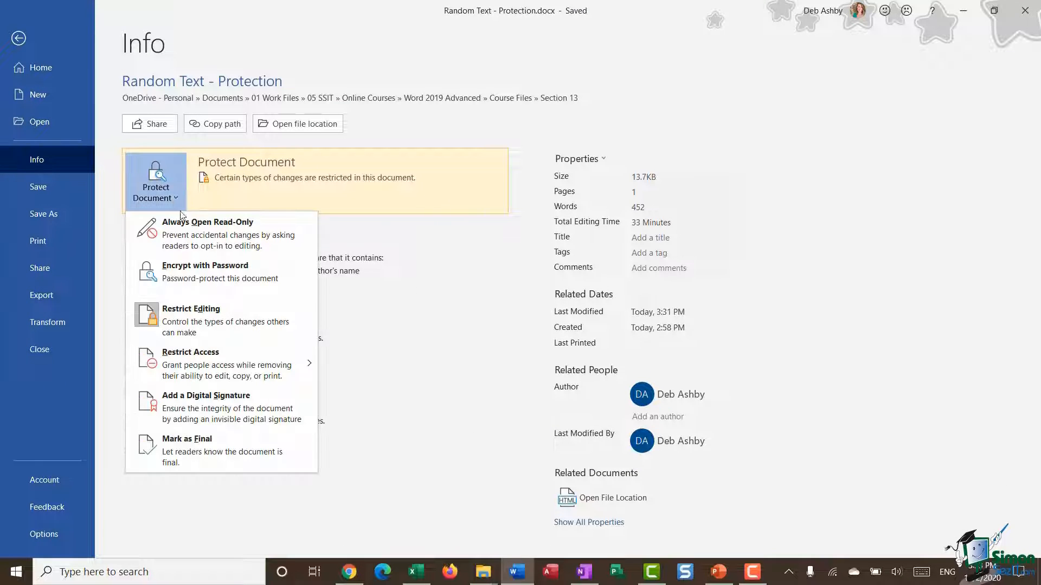
click(225, 323)
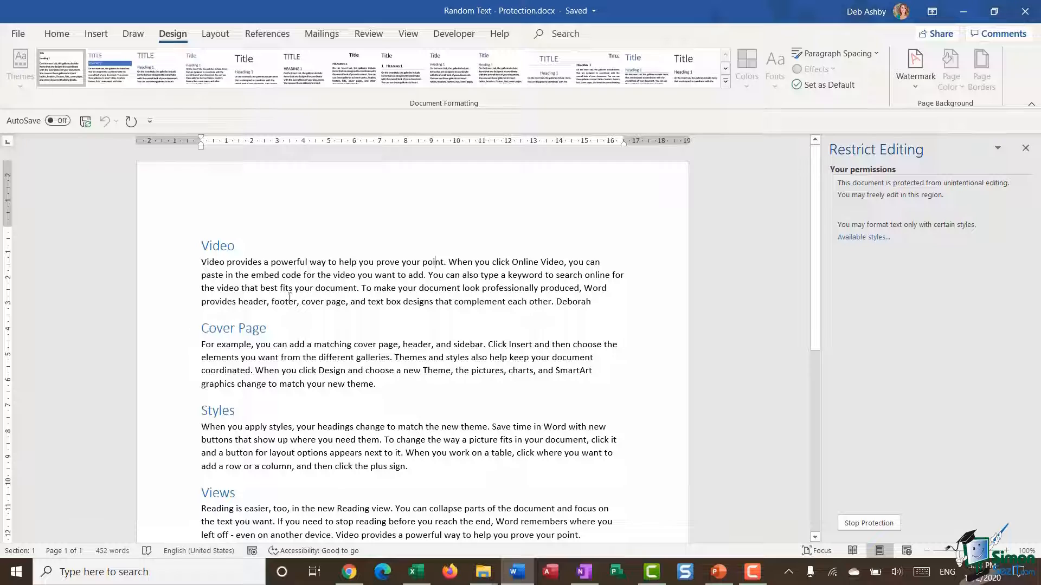
click(870, 523)
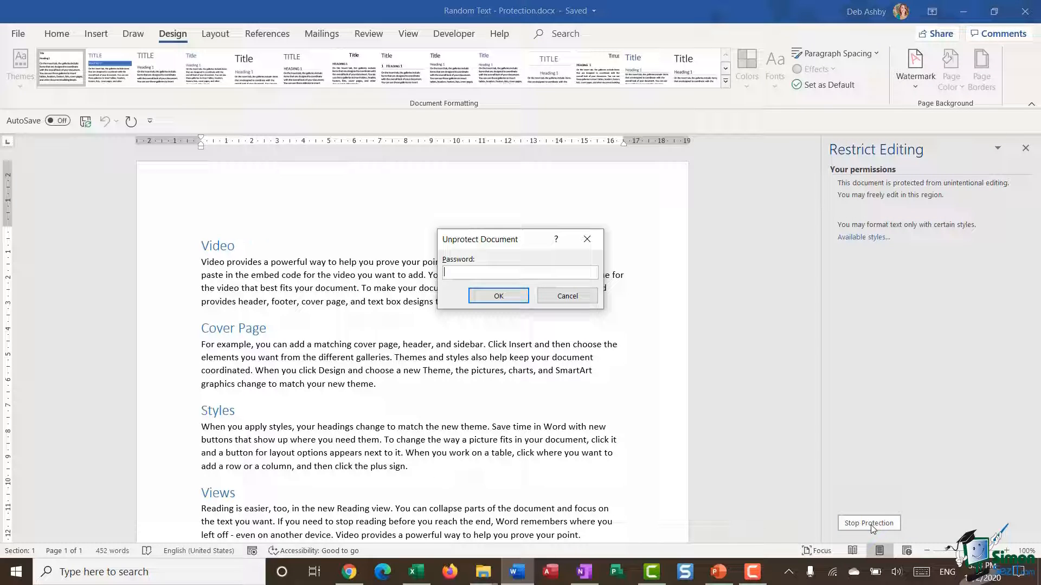
text(password)
click(513, 300)
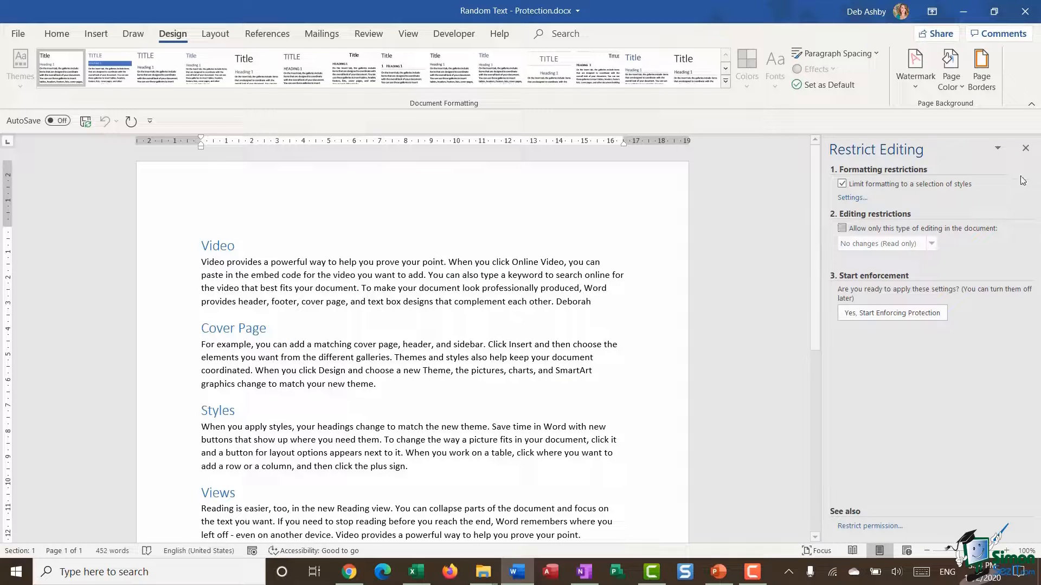
- Turn off limiting formatting to a selection of styles, unblock Theme or Scheme switching, and close the Restrict Editing pane
click(841, 184)
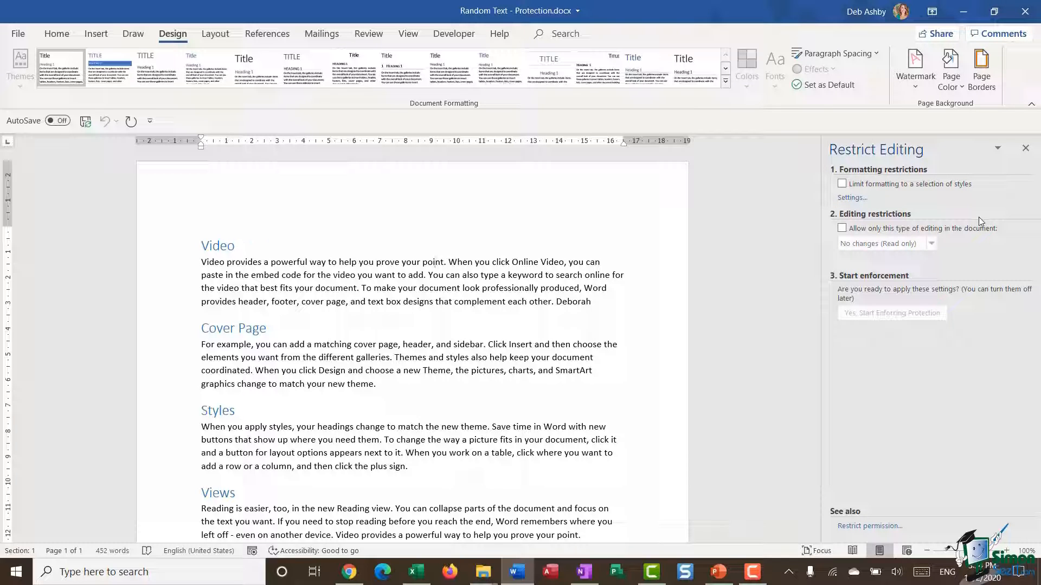
click(852, 198)
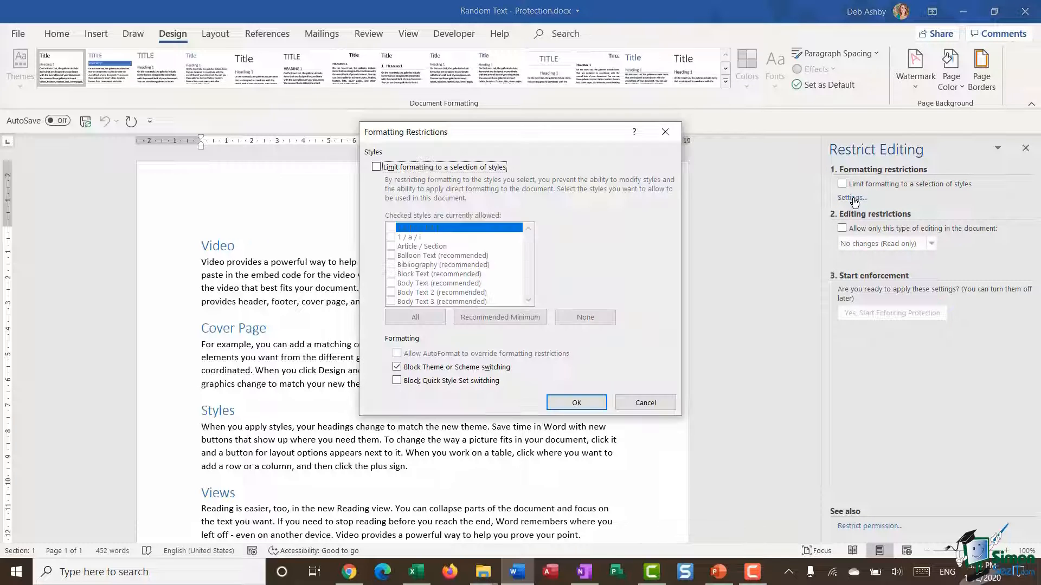
click(397, 367)
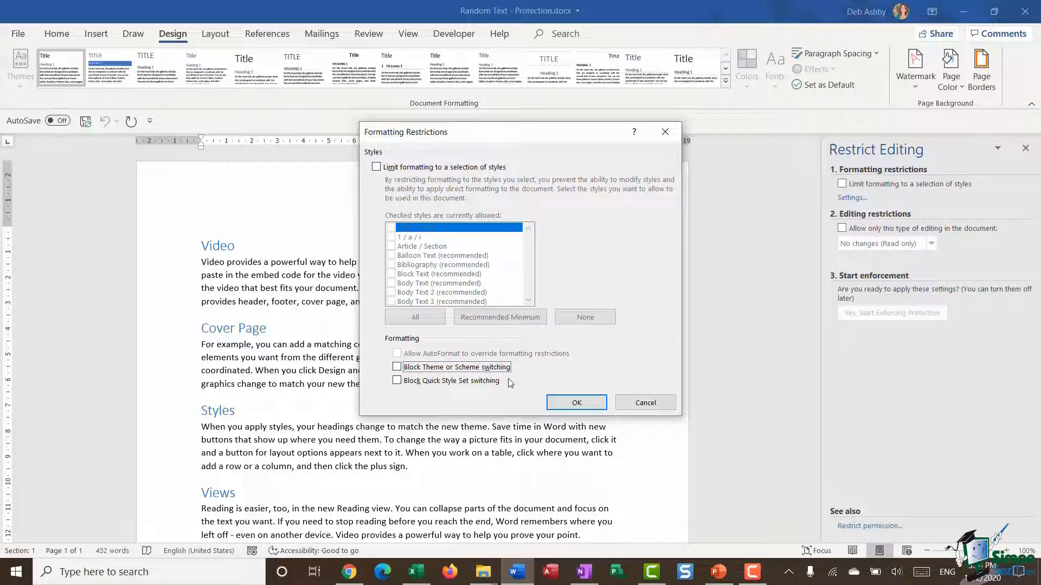
click(583, 403)
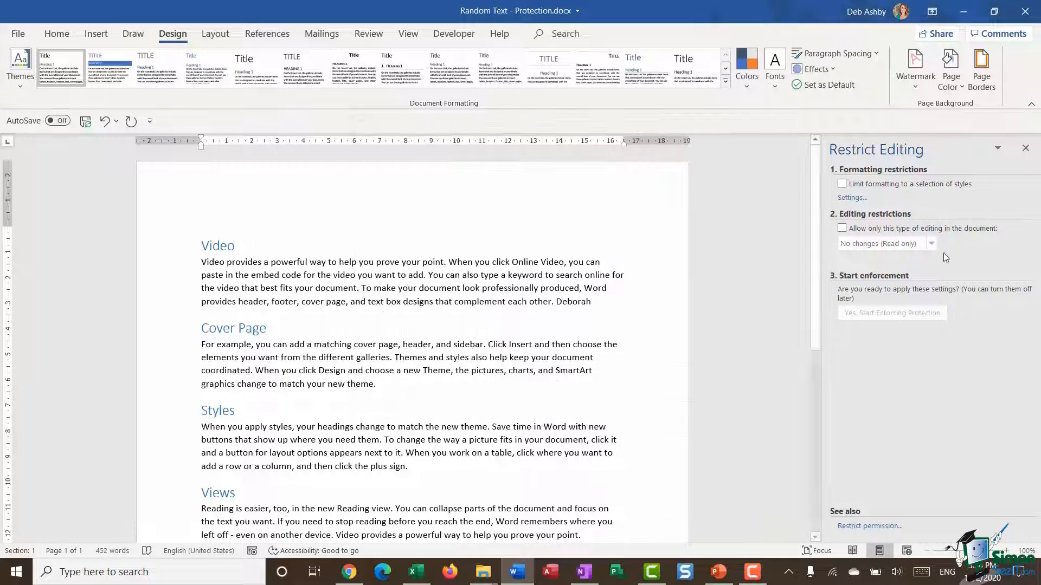
click(1025, 148)
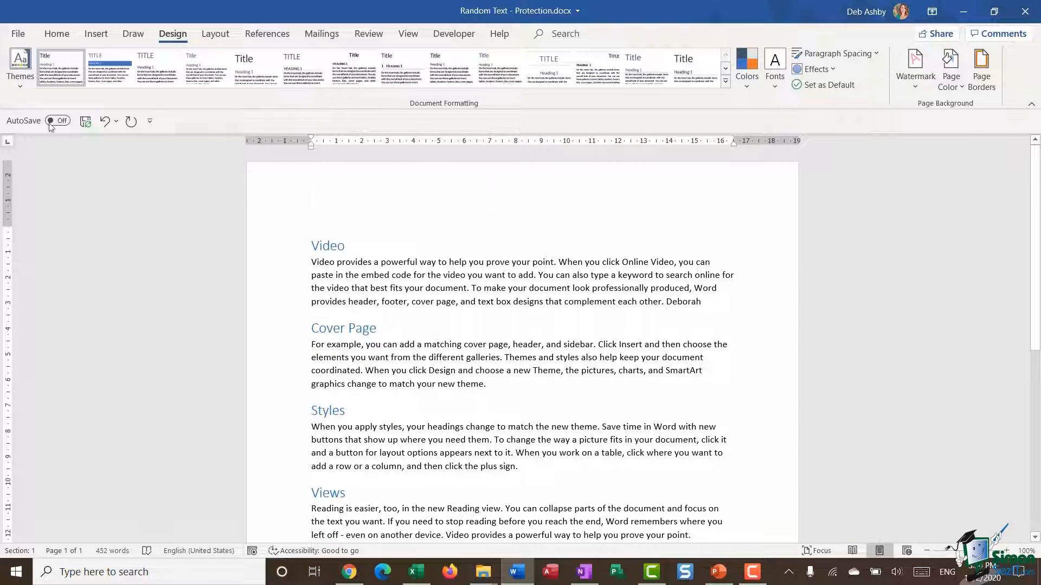
- Preview the Gallery theme on the unprotected document
click(20, 65)
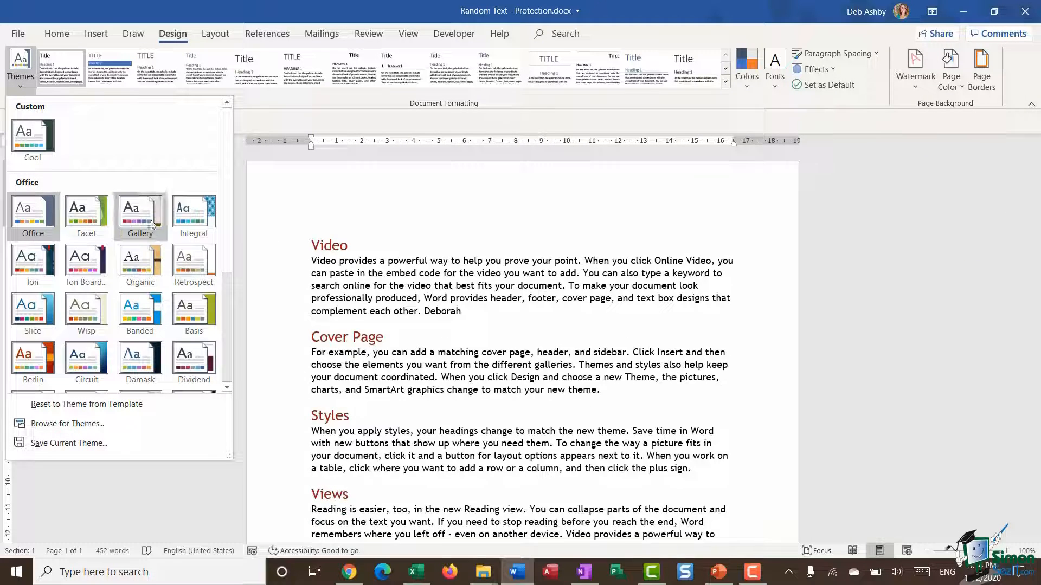